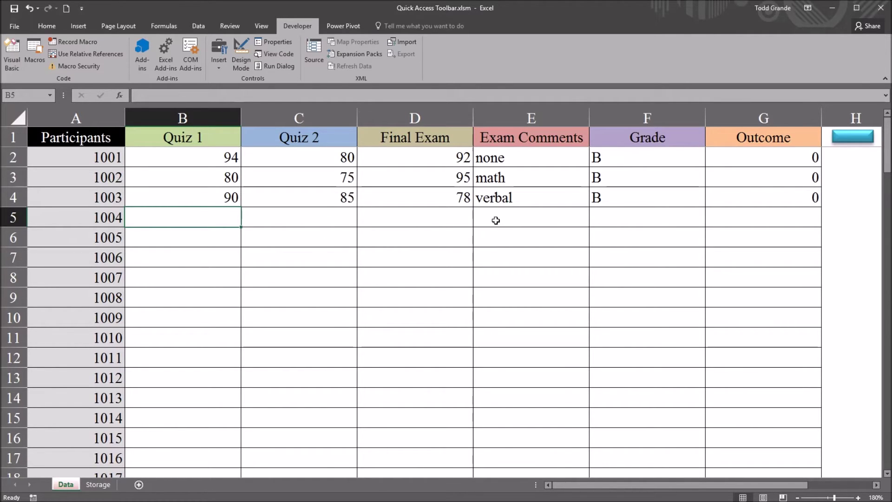
Step: Open the Enter Data form from the blue rectangle, tab through to Outcome, then close it
{"action": "left_click", "coordinate": [845, 144]}
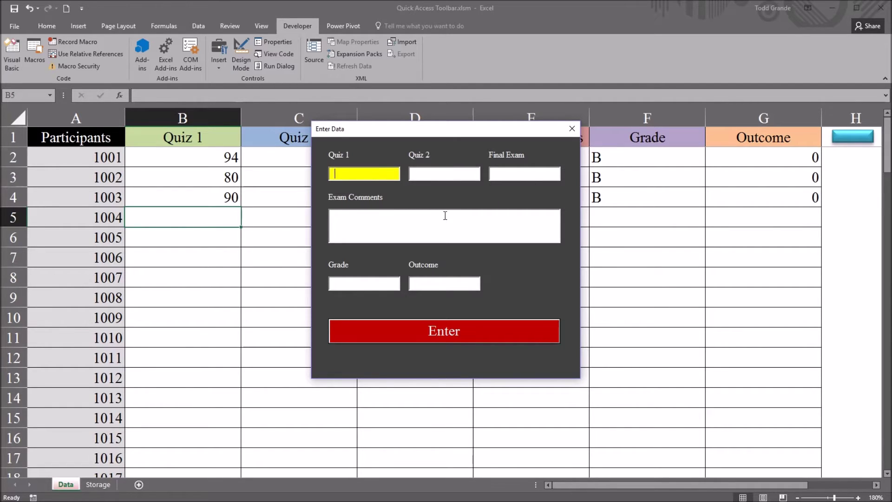
{"action": "key", "text": "Tab"}
{"action": "key", "text": "Tab"}
{"action": "key", "text": "Tab"}
{"action": "key", "text": "Tab"}
{"action": "key", "text": "Tab"}
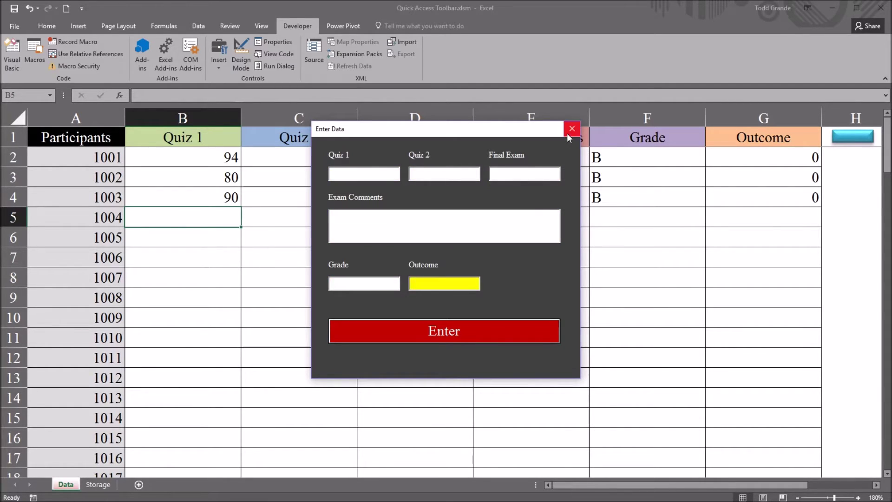
{"action": "left_click", "coordinate": [567, 133]}
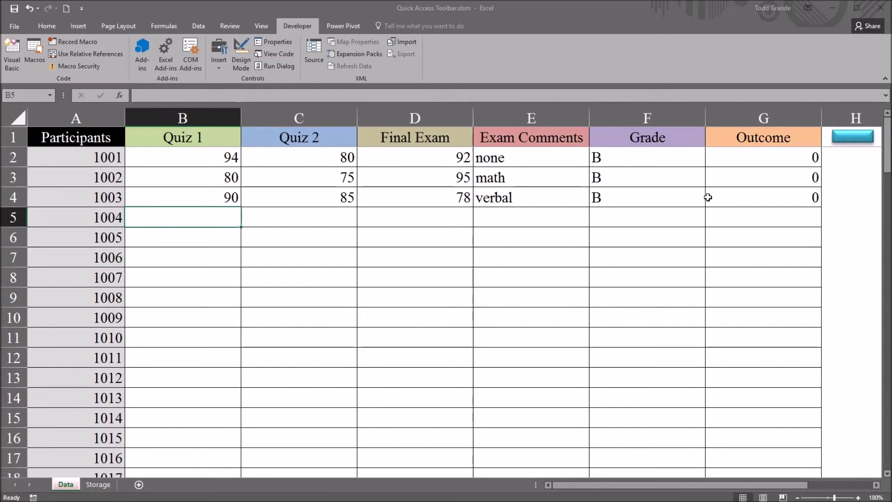
Step: Confirm the blue rectangle runs the Sheet1.openform macro, leaving the assignment unchanged
{"action": "right_click", "coordinate": [848, 139]}
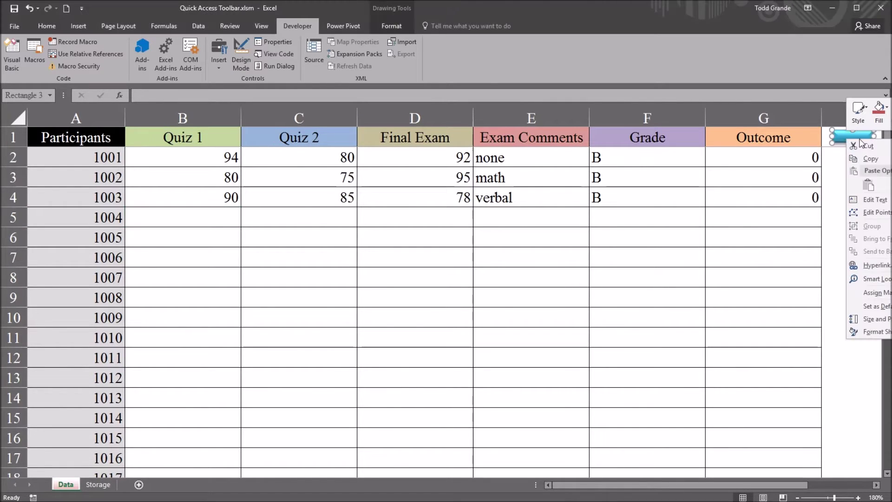
{"action": "left_click", "coordinate": [868, 294]}
{"action": "left_click_drag", "start_coordinate": [853, 199], "coordinate": [725, 214]}
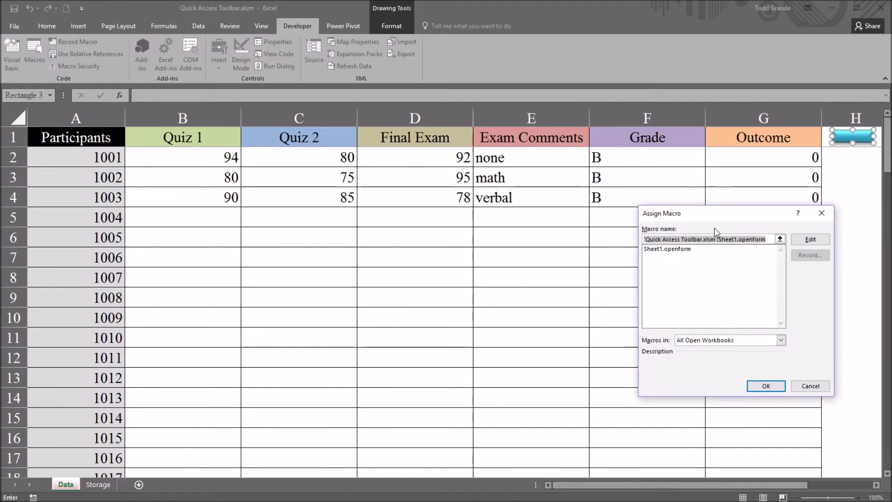
{"action": "left_click", "coordinate": [665, 251]}
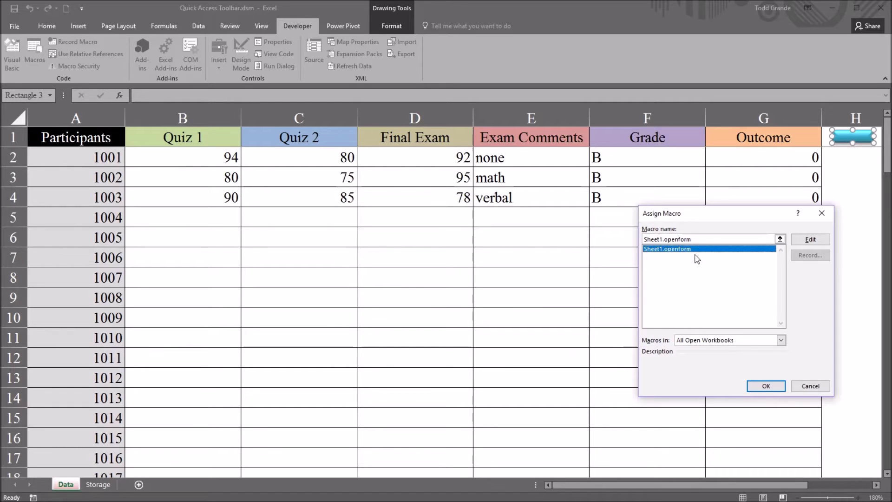
{"action": "left_click", "coordinate": [807, 388]}
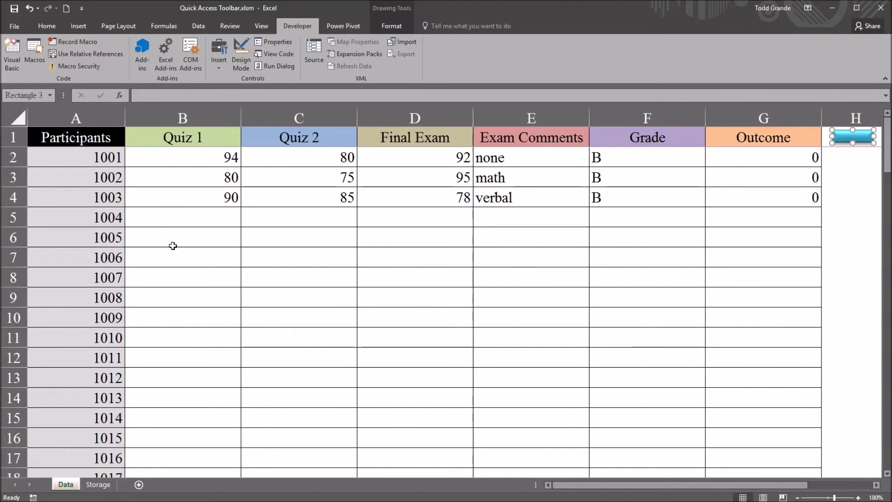
{"action": "key", "text": "Escape"}
Step: Switch to the VBA editor and place the cursor in the Sheet1 openform code
{"action": "left_click", "coordinate": [380, 501]}
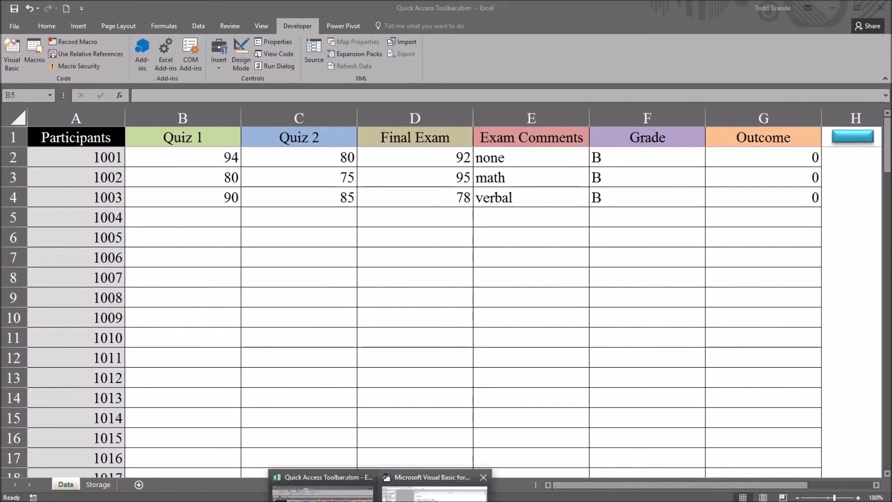
{"action": "left_click", "coordinate": [434, 486]}
{"action": "left_click", "coordinate": [206, 402]}
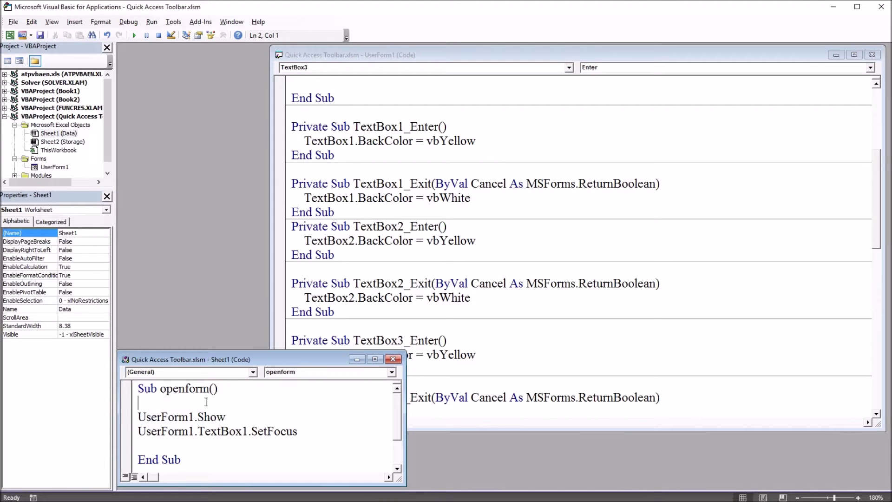
{"action": "left_click_drag", "start_coordinate": [216, 363], "coordinate": [216, 363]}
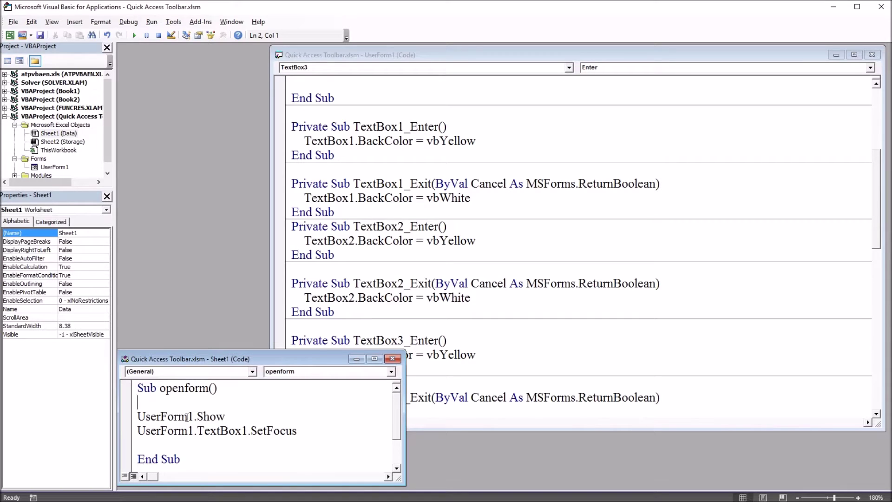
Step: Open UserForm1's designer, select TextBox1, then return to the code and the Excel workbook
{"action": "double_click", "coordinate": [54, 167]}
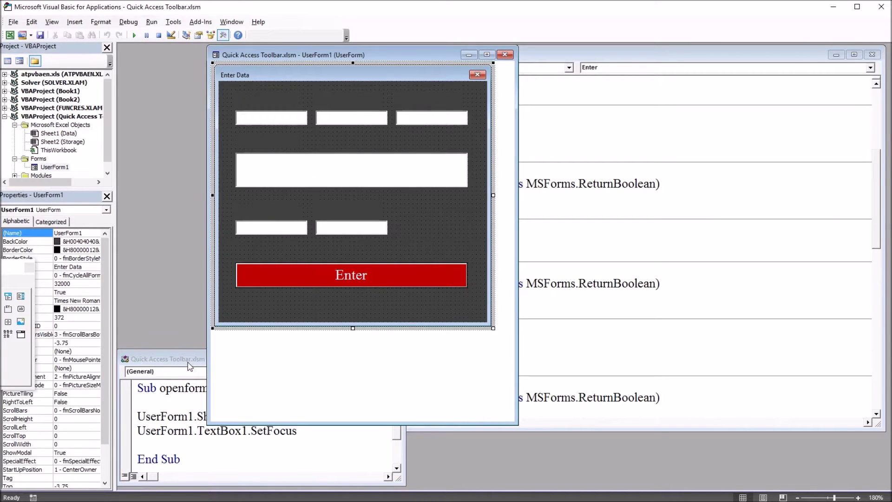
{"action": "left_click", "coordinate": [190, 367]}
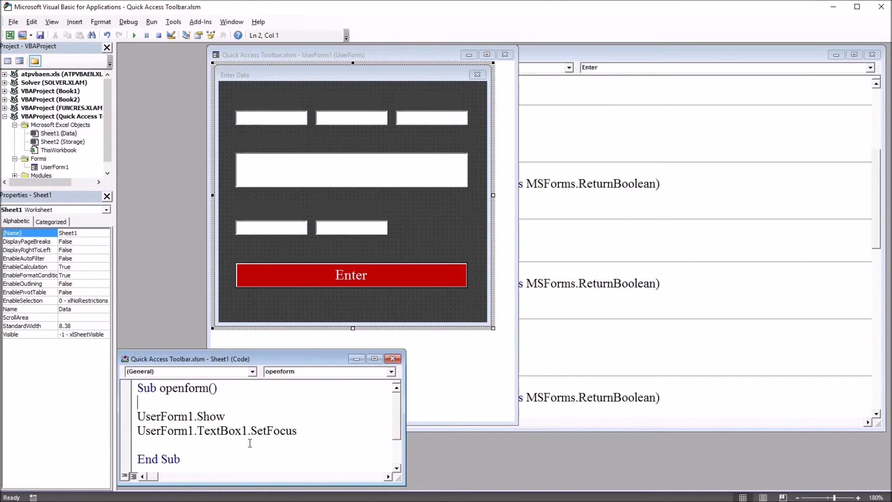
{"action": "left_click", "coordinate": [267, 121]}
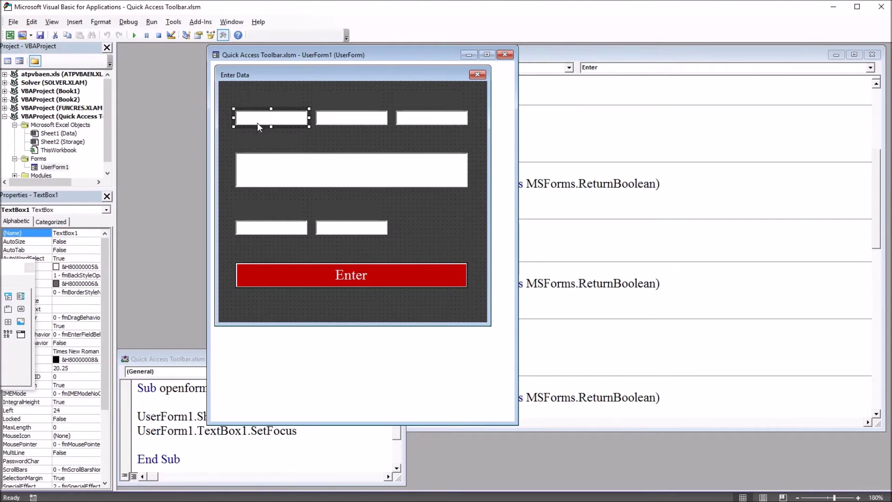
{"action": "left_click", "coordinate": [260, 460]}
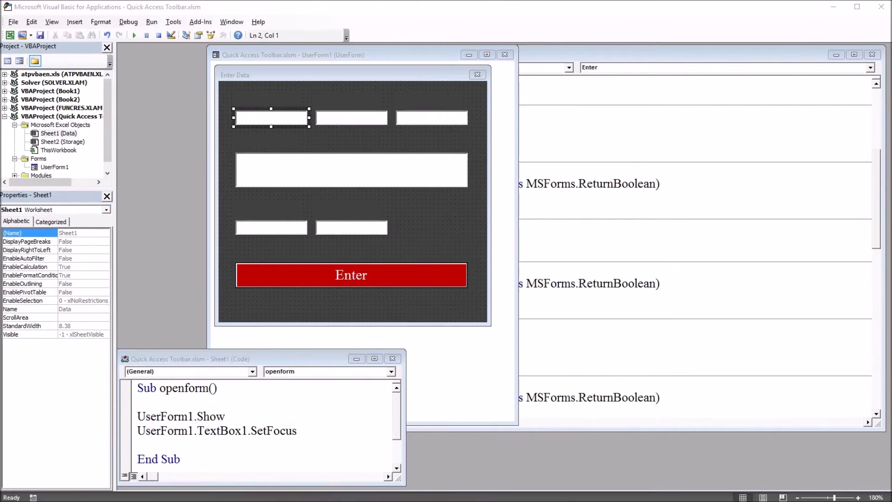
{"action": "left_click", "coordinate": [325, 488]}
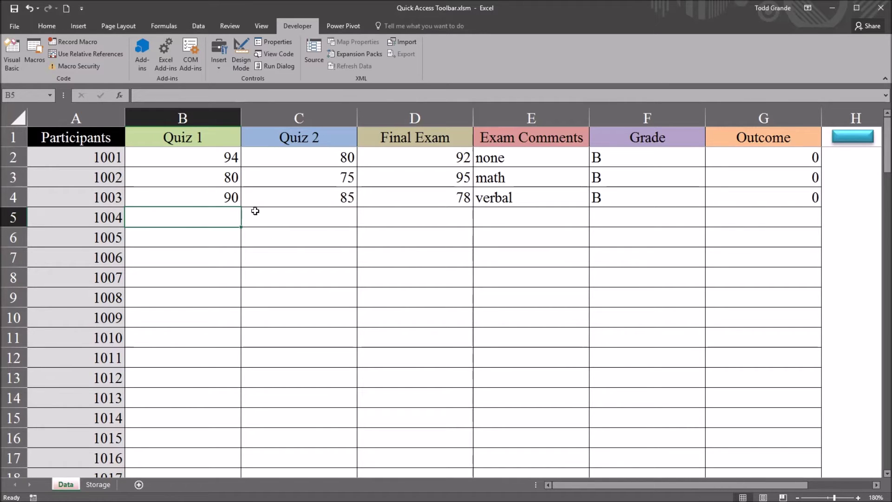
{"action": "left_click", "coordinate": [82, 7]}
{"action": "left_click", "coordinate": [107, 9]}
{"action": "left_click", "coordinate": [36, 57]}
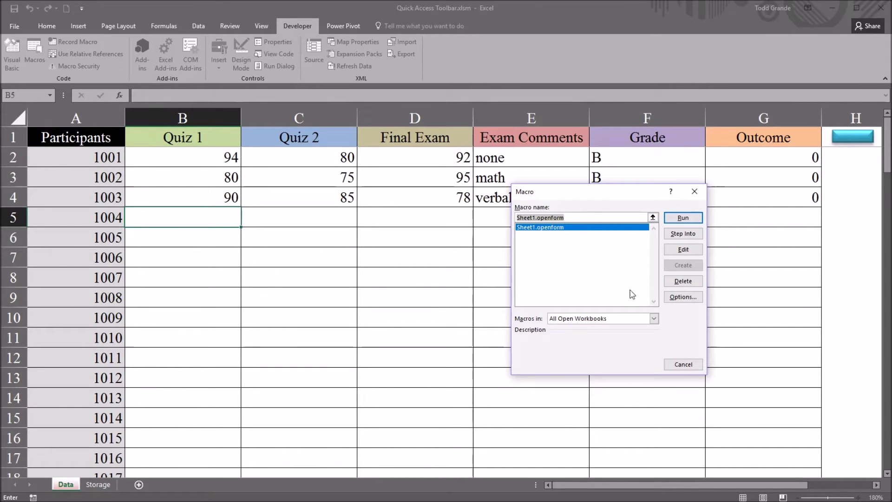
{"action": "left_click", "coordinate": [682, 297]}
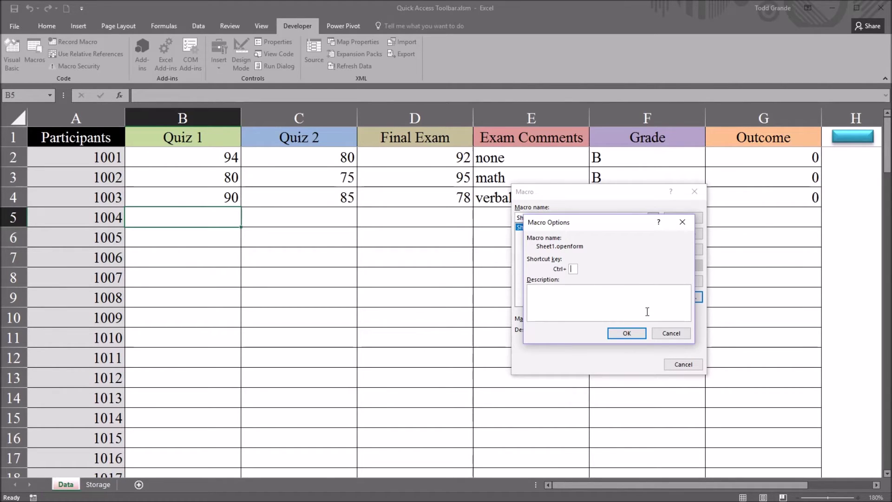
{"action": "left_click", "coordinate": [671, 333]}
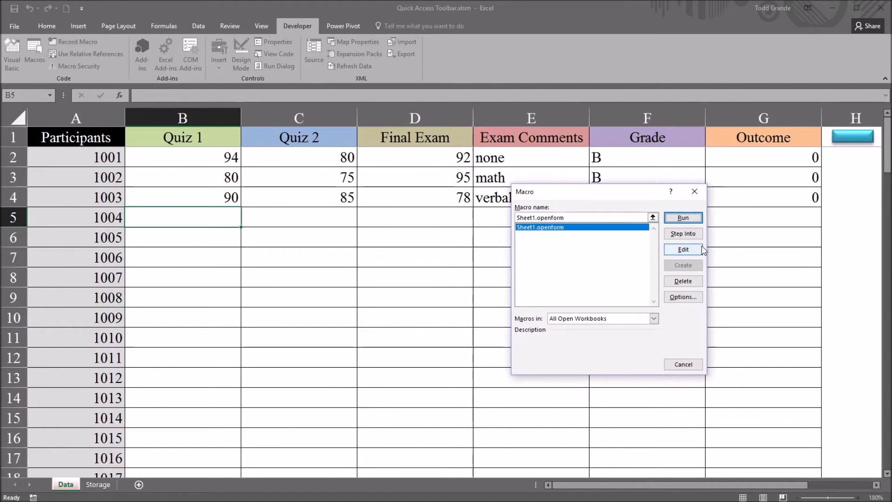
{"action": "left_click", "coordinate": [692, 194]}
{"action": "left_click", "coordinate": [131, 203]}
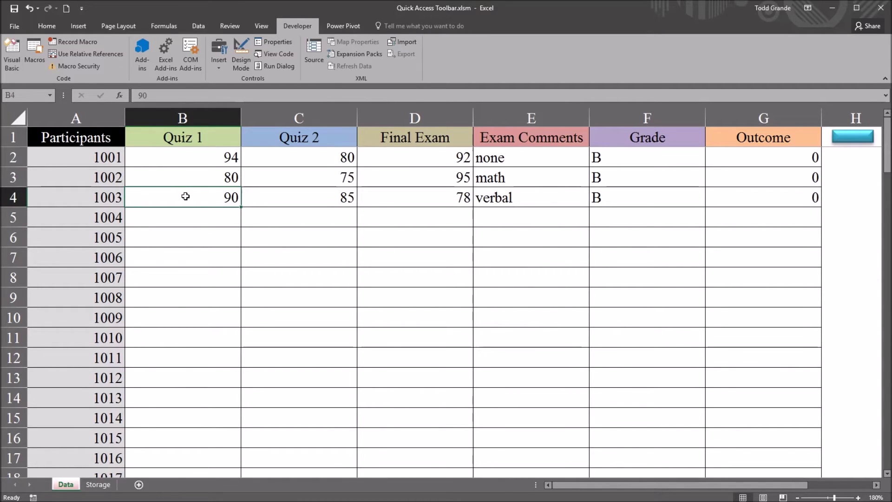
{"action": "key", "text": "ctrl+b"}
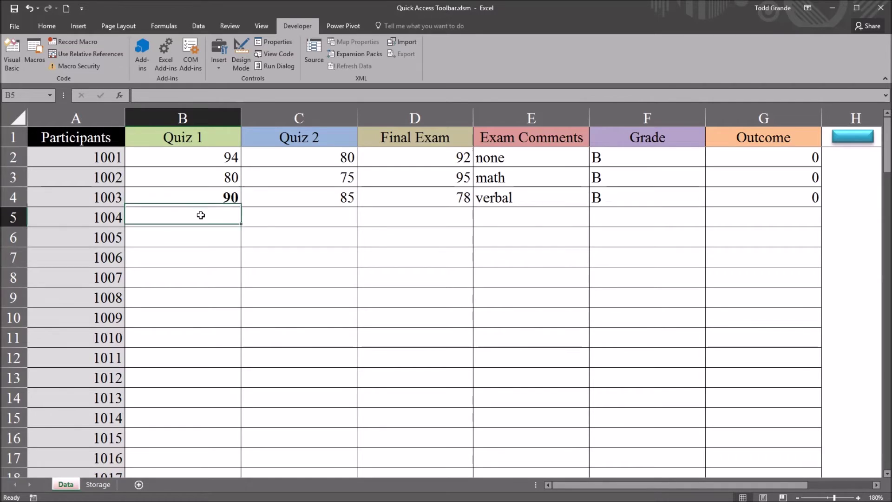
{"action": "key", "text": "Down"}
{"action": "left_click", "coordinate": [199, 202]}
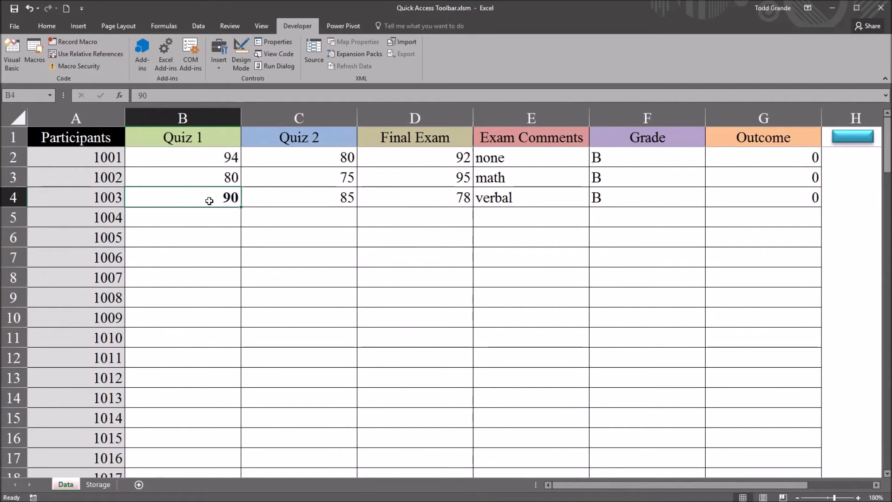
{"action": "key", "text": "ctrl+b"}
{"action": "key", "text": "Return"}
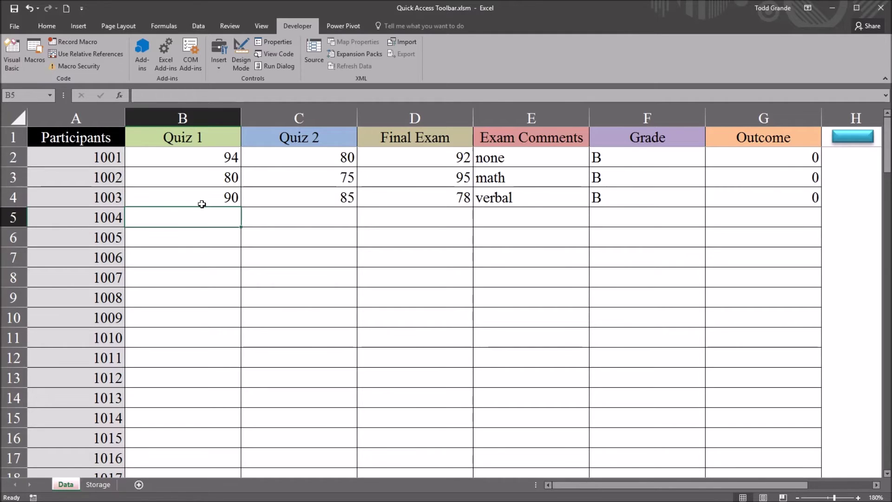
{"action": "left_click", "coordinate": [203, 197]}
{"action": "left_click", "coordinate": [205, 216]}
Step: Assign Ctrl+B to Sheet1.openform in Macro Options, then select B4 and open the form by shortcut
{"action": "left_click", "coordinate": [34, 60]}
{"action": "left_click", "coordinate": [682, 297]}
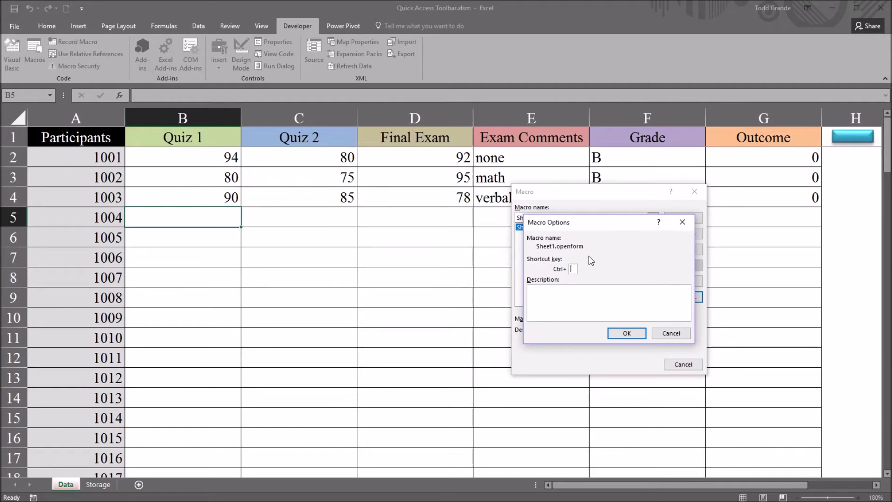
{"action": "type", "text": "b"}
{"action": "left_click", "coordinate": [628, 333]}
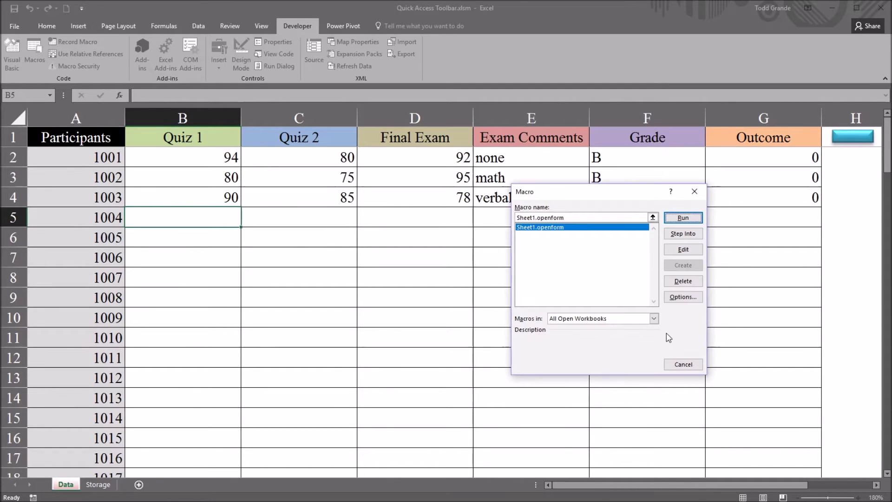
{"action": "left_click", "coordinate": [695, 192]}
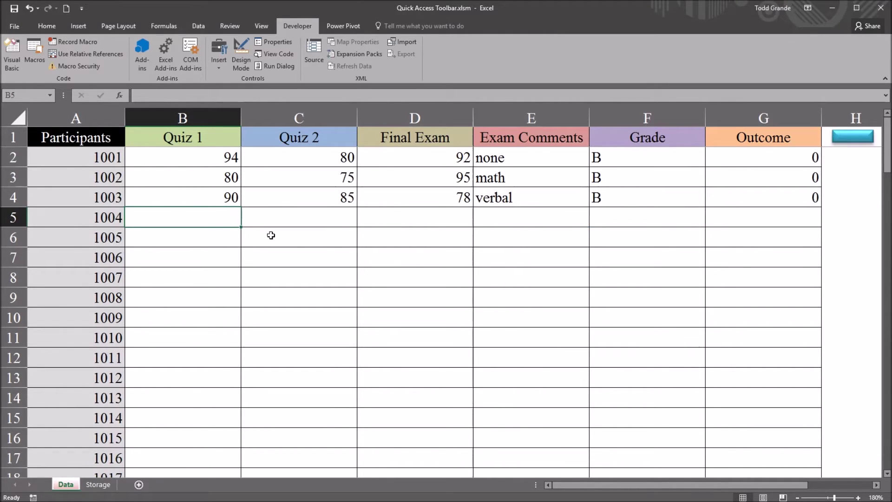
{"action": "left_click", "coordinate": [219, 200]}
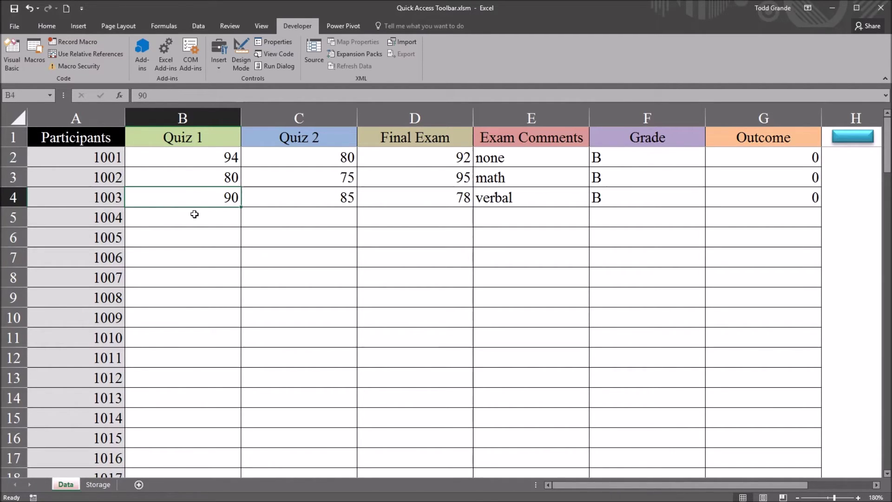
{"action": "key", "text": "alt+4"}
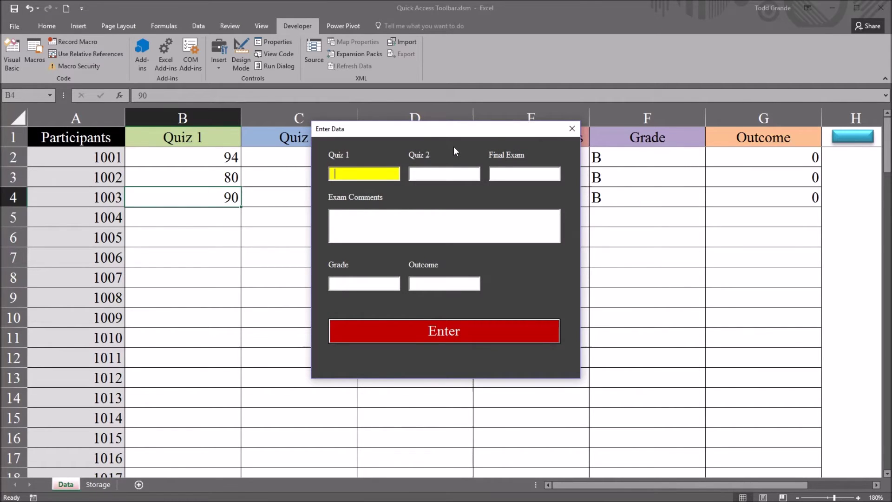
Step: Close the form and change the Sheet1.openform shortcut to Ctrl+Q in Macro Options
{"action": "left_click", "coordinate": [571, 129]}
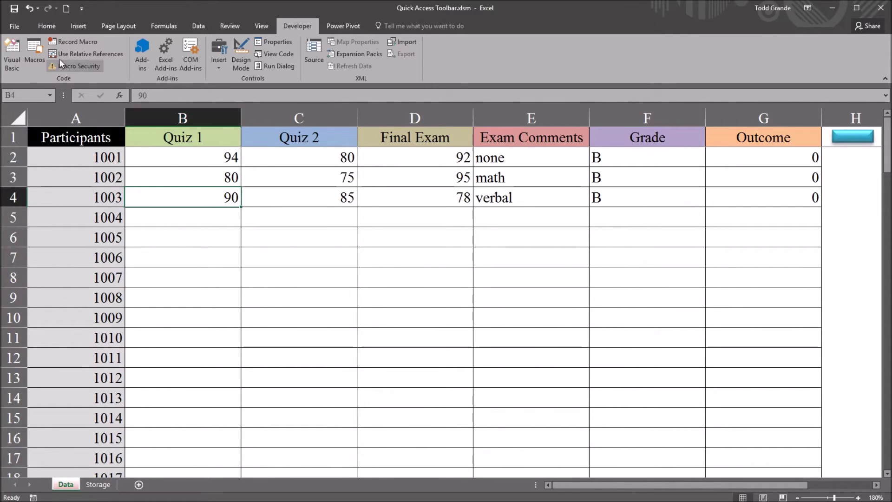
{"action": "left_click", "coordinate": [34, 52]}
{"action": "left_click", "coordinate": [683, 296]}
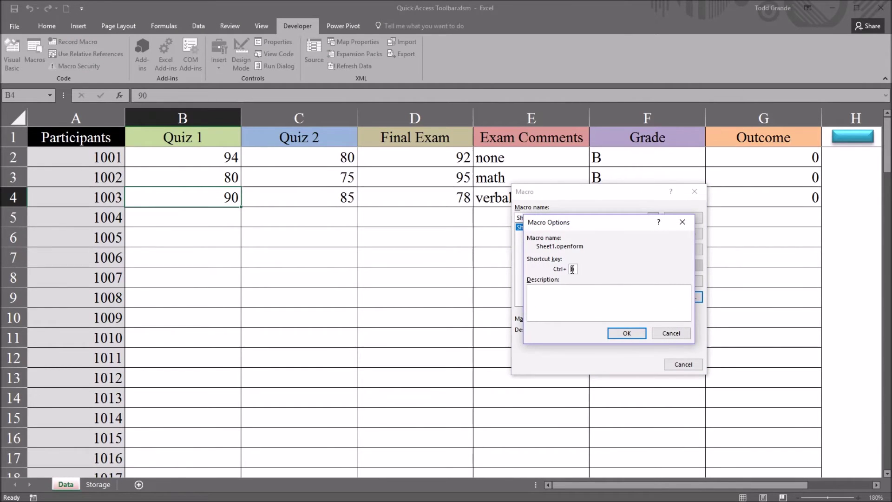
{"action": "type", "text": "q"}
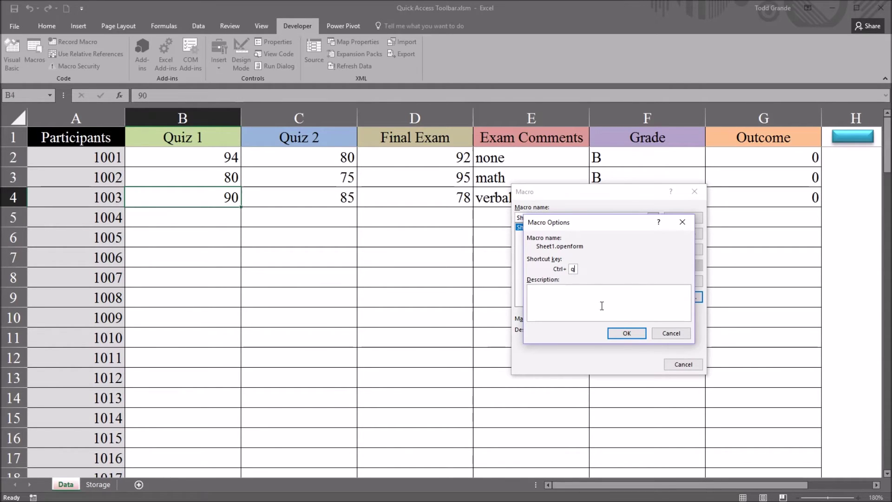
{"action": "left_click", "coordinate": [628, 332]}
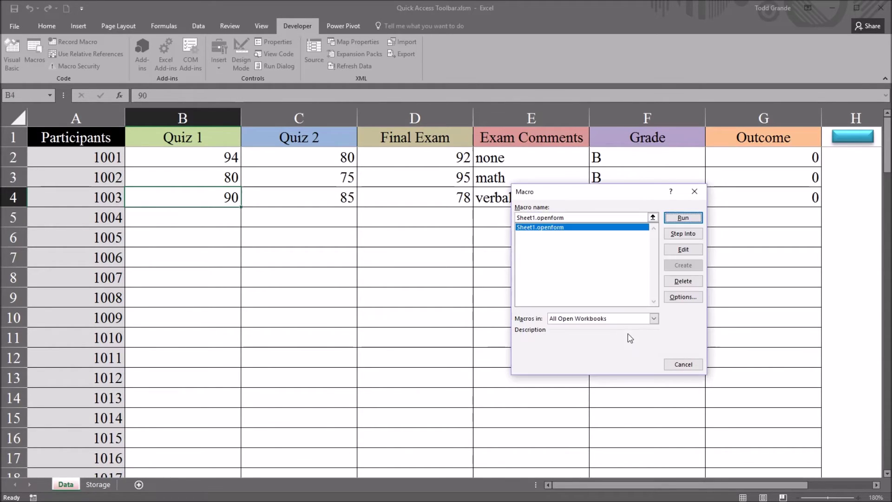
{"action": "left_click", "coordinate": [695, 191]}
Step: Select B5, press Ctrl+Q to open the Enter Data form, then close it
{"action": "left_click", "coordinate": [219, 221]}
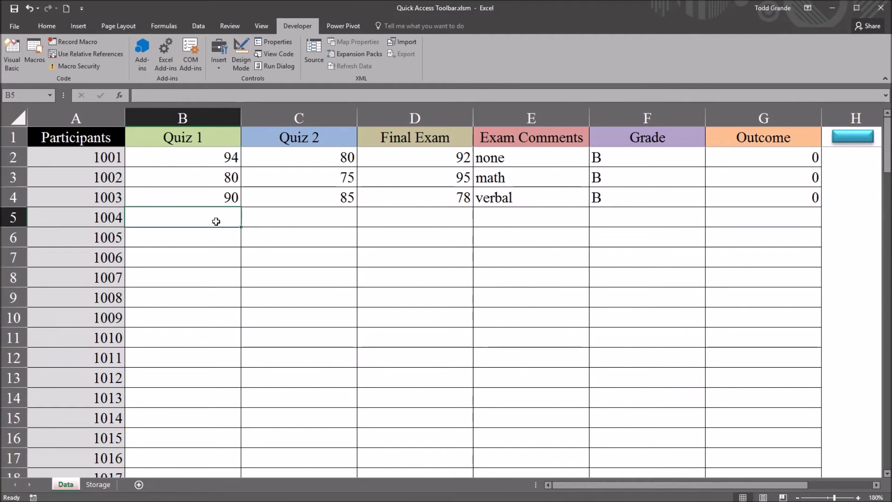
{"action": "key", "text": "ctrl+q"}
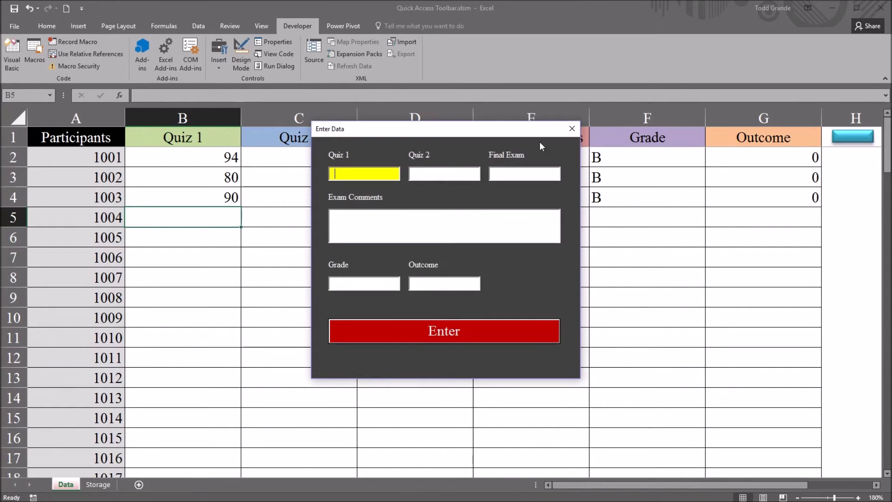
{"action": "left_click", "coordinate": [572, 128]}
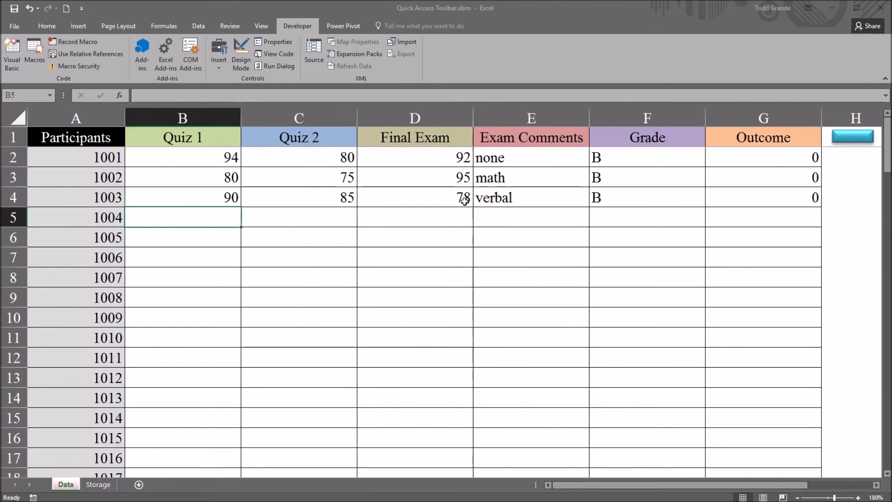
{"action": "left_click", "coordinate": [82, 8]}
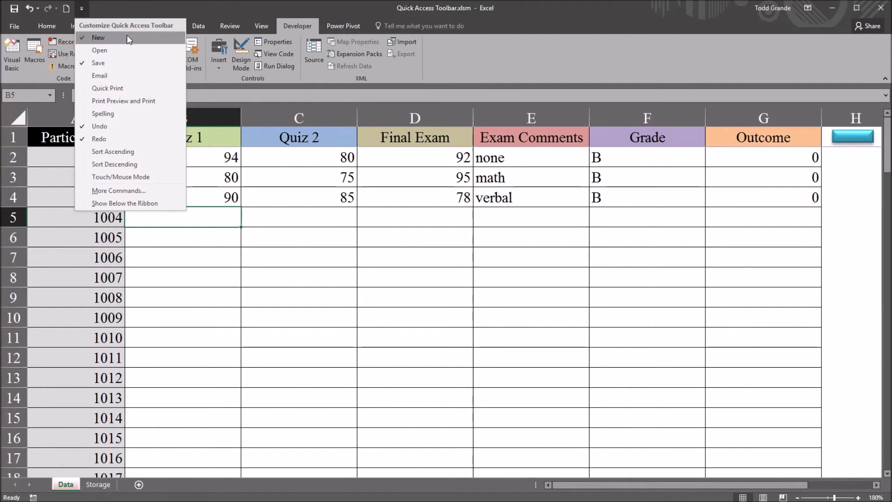
Step: Open the Quick Access Toolbar settings via More Commands and set 'Choose commands from' to Macros
{"action": "left_click", "coordinate": [111, 191]}
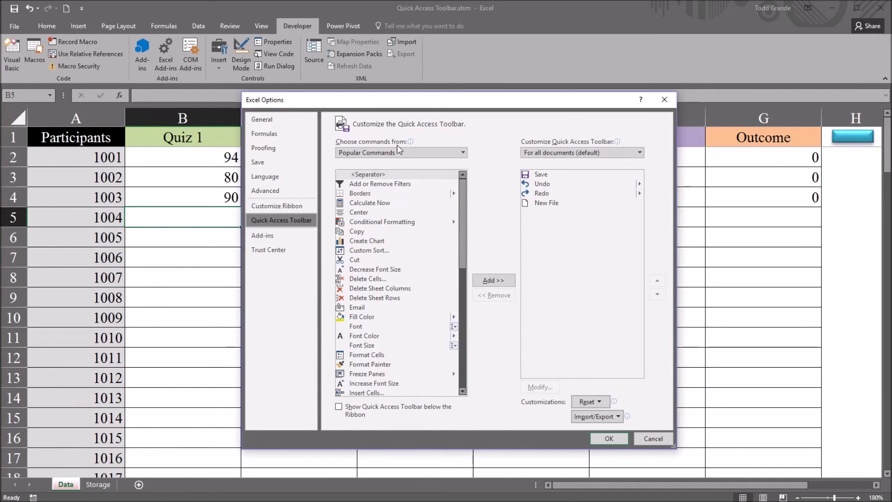
{"action": "left_click", "coordinate": [463, 153]}
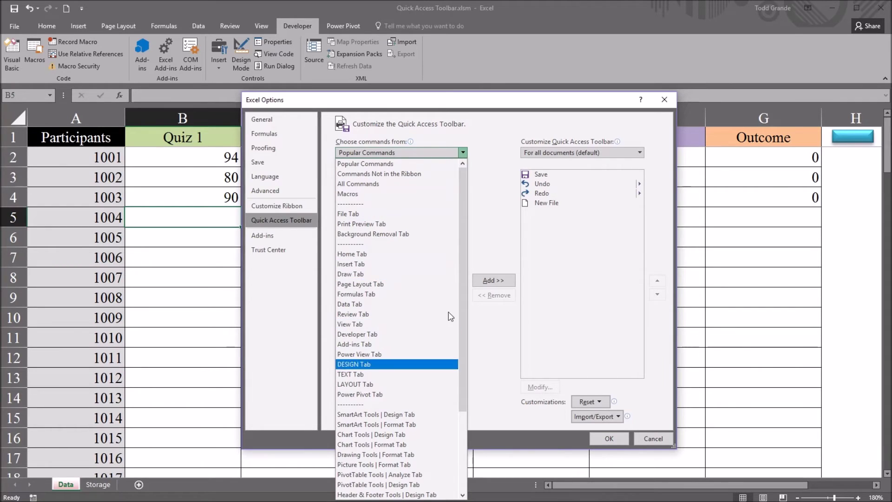
{"action": "mouse_move", "coordinate": [462, 258]}
{"action": "left_mouse_down"}
{"action": "mouse_move", "coordinate": [462, 293]}
{"action": "mouse_move", "coordinate": [462, 258]}
{"action": "left_mouse_up"}
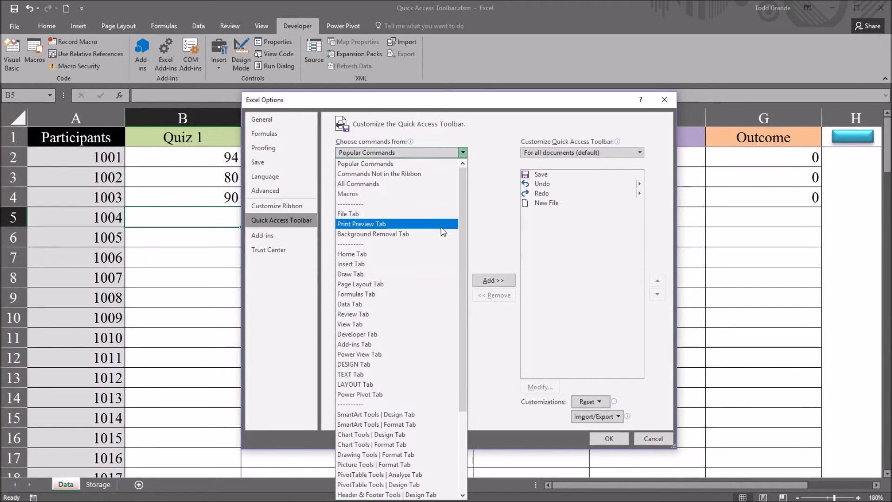
{"action": "left_click", "coordinate": [361, 194]}
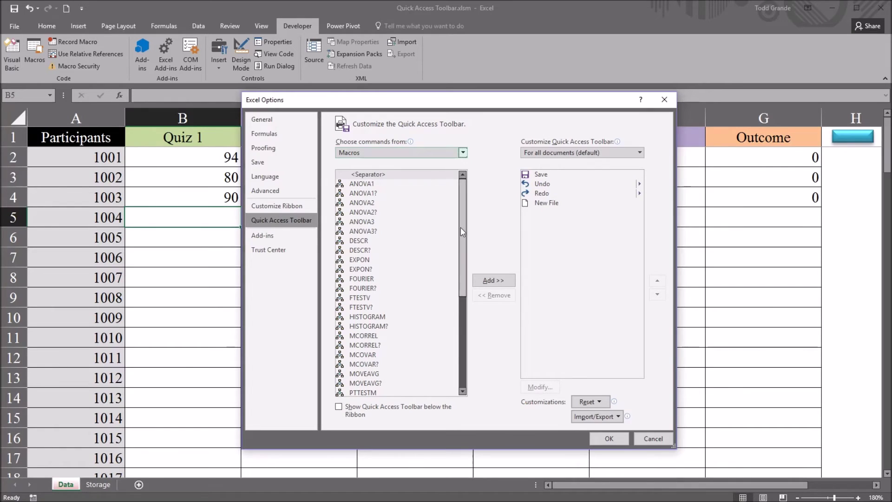
Step: Select Sheet1.openform in the macros list and add it to the Quick Access Toolbar
{"action": "left_click_drag", "start_coordinate": [461, 228], "coordinate": [471, 310]}
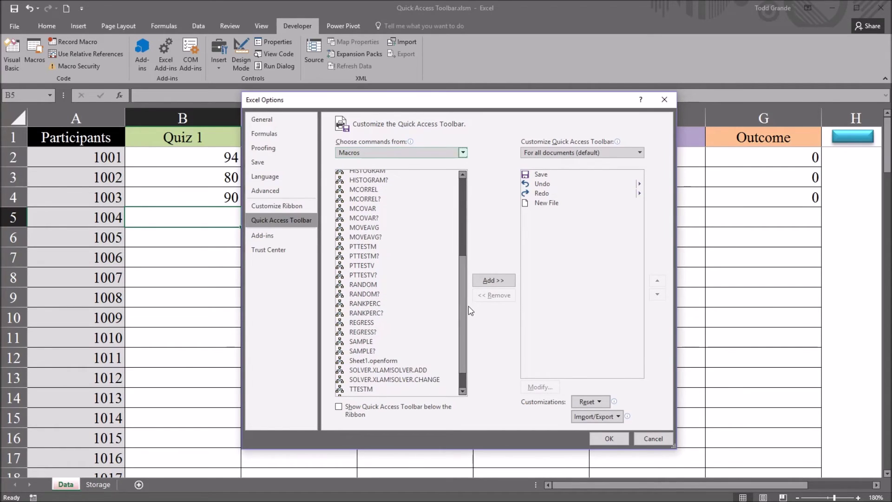
{"action": "left_click", "coordinate": [366, 361]}
{"action": "scroll", "coordinate": [370, 363], "scroll_direction": "down", "scroll_amount": 1}
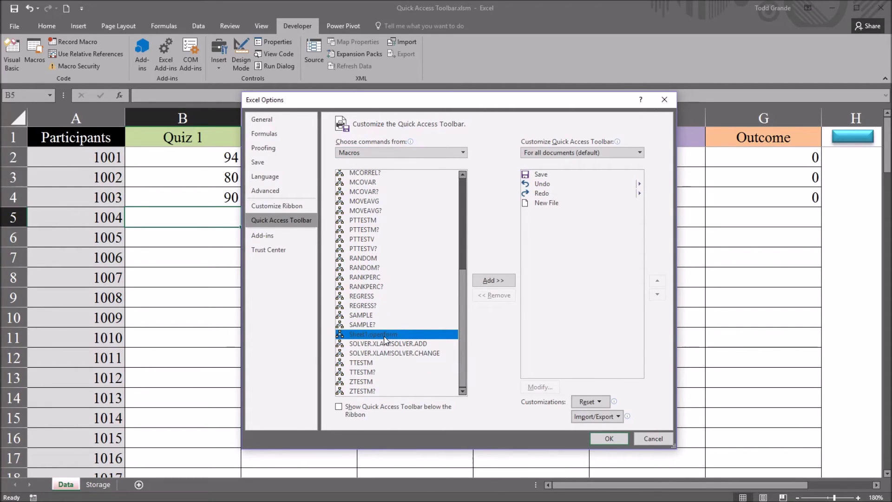
{"action": "left_click", "coordinate": [493, 281]}
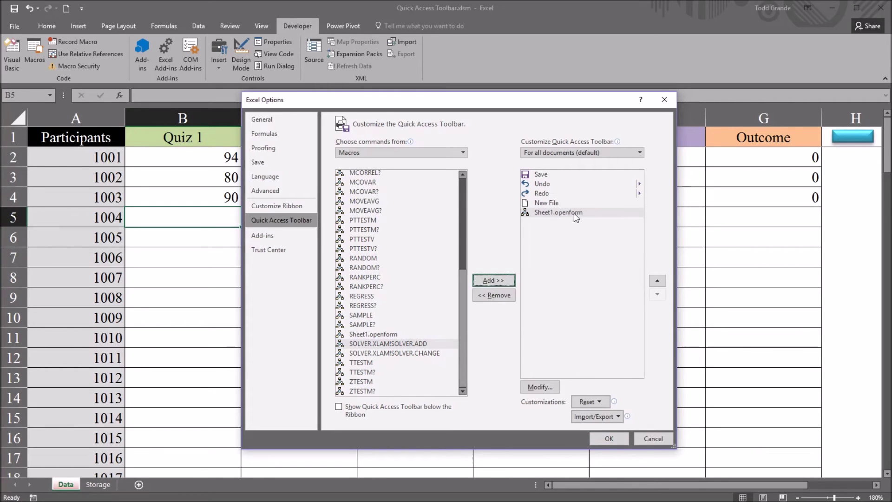
Step: Select the Sheet1.openform entry in the toolbar list and bring up Modify Button
{"action": "left_click", "coordinate": [547, 176]}
{"action": "left_click", "coordinate": [550, 185]}
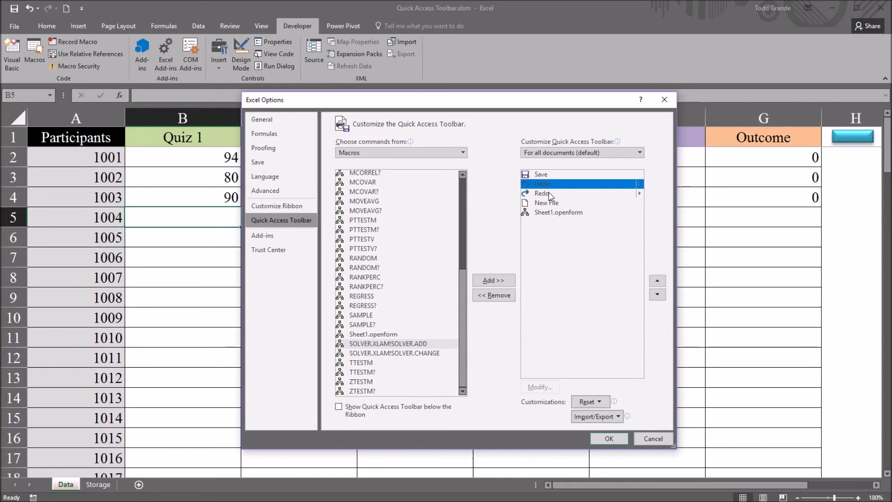
{"action": "left_click", "coordinate": [552, 193]}
{"action": "left_click", "coordinate": [549, 203]}
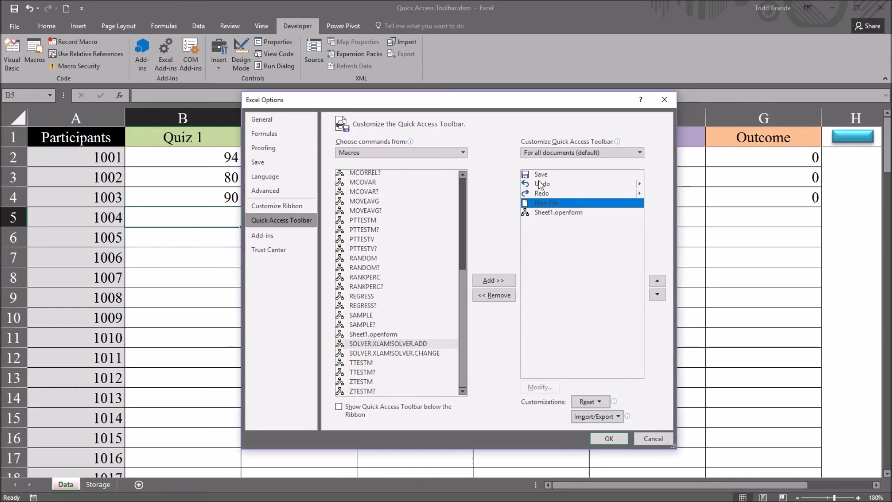
{"action": "left_click", "coordinate": [550, 213]}
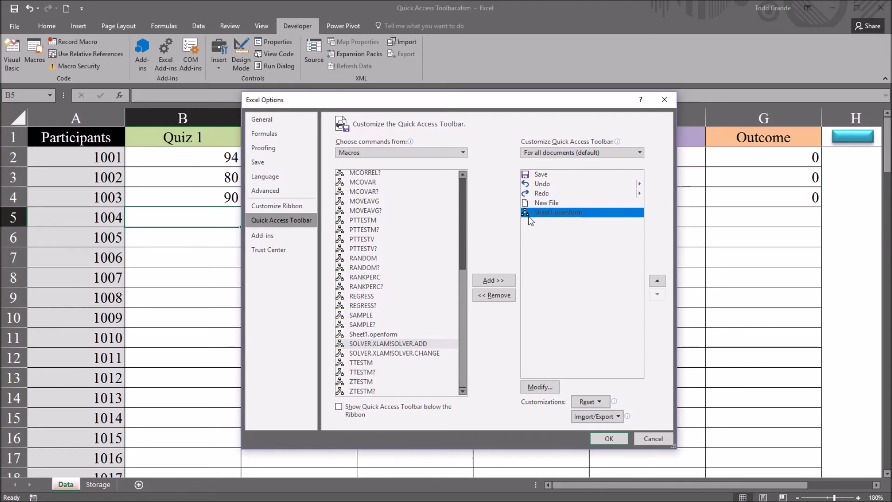
{"action": "left_click", "coordinate": [540, 387]}
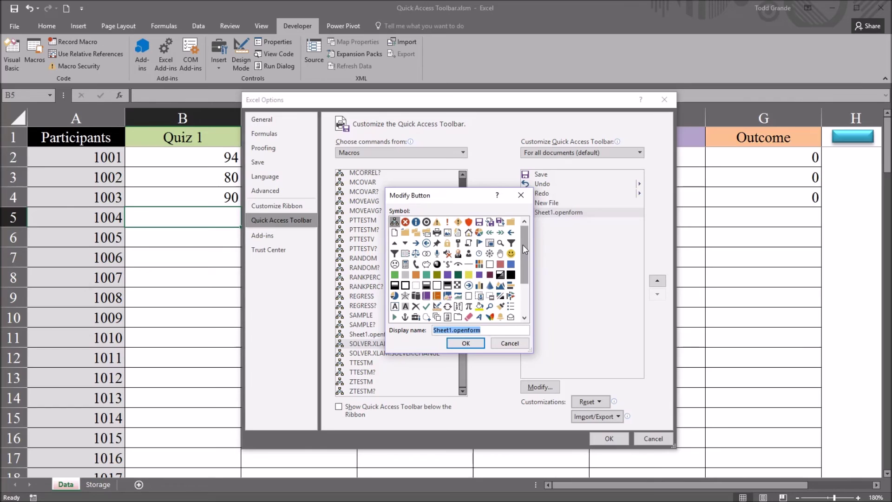
Step: Choose the info symbol for Sheet1.openform and apply the changes in Excel Options
{"action": "mouse_move", "coordinate": [523, 244]}
{"action": "left_mouse_down"}
{"action": "mouse_move", "coordinate": [528, 300]}
{"action": "mouse_move", "coordinate": [529, 236]}
{"action": "left_mouse_up"}
{"action": "left_click", "coordinate": [416, 222]}
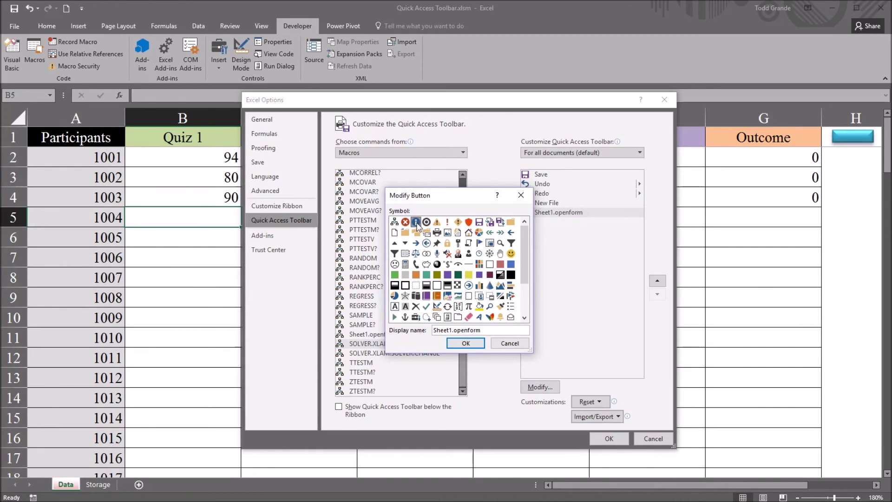
{"action": "left_click", "coordinate": [465, 344]}
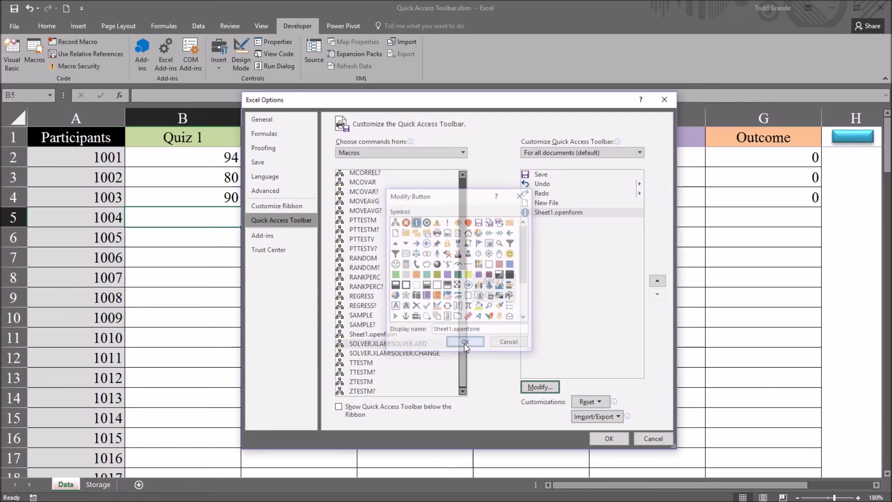
{"action": "left_click", "coordinate": [610, 438]}
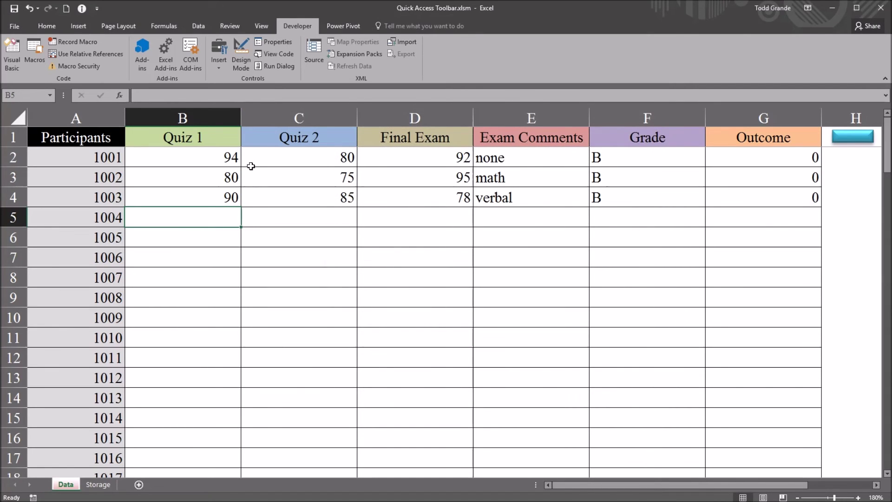
{"action": "left_click", "coordinate": [82, 9]}
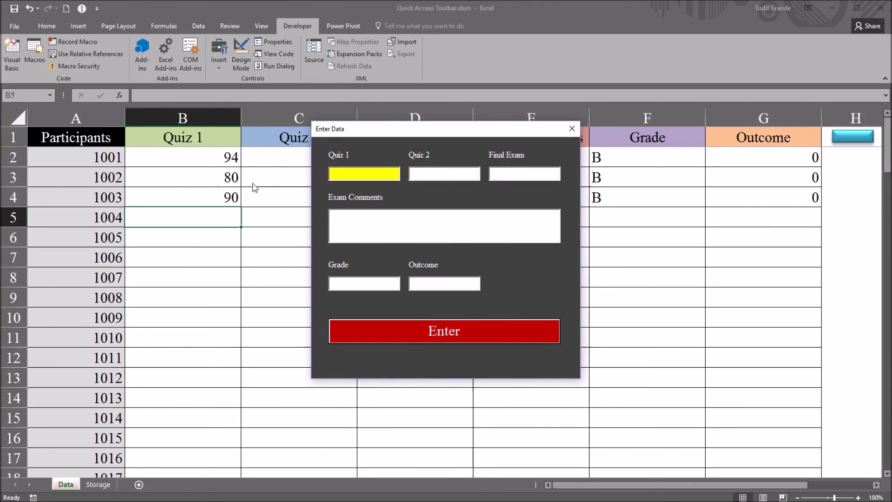
{"action": "left_click", "coordinate": [571, 130]}
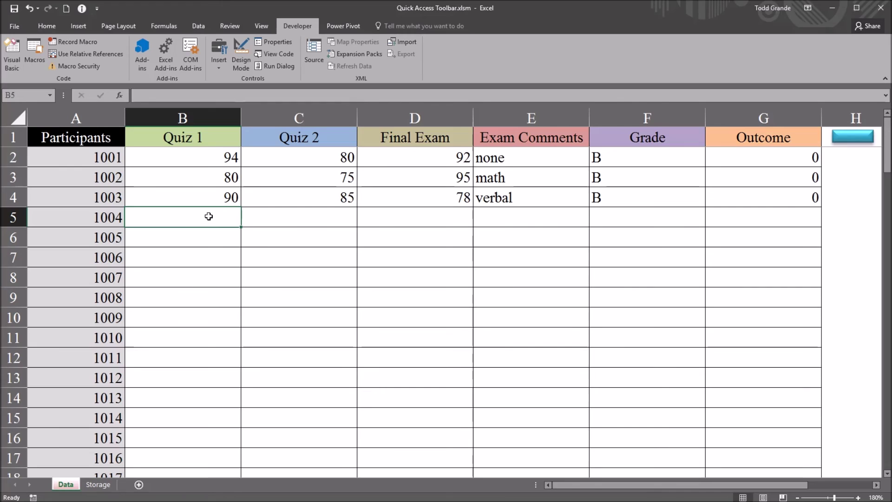
{"action": "key", "text": "alt+5"}
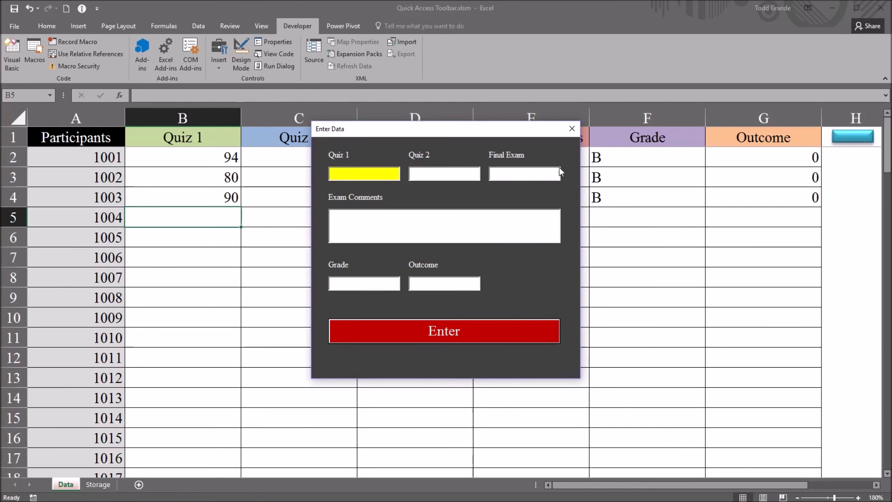
{"action": "left_click", "coordinate": [572, 129]}
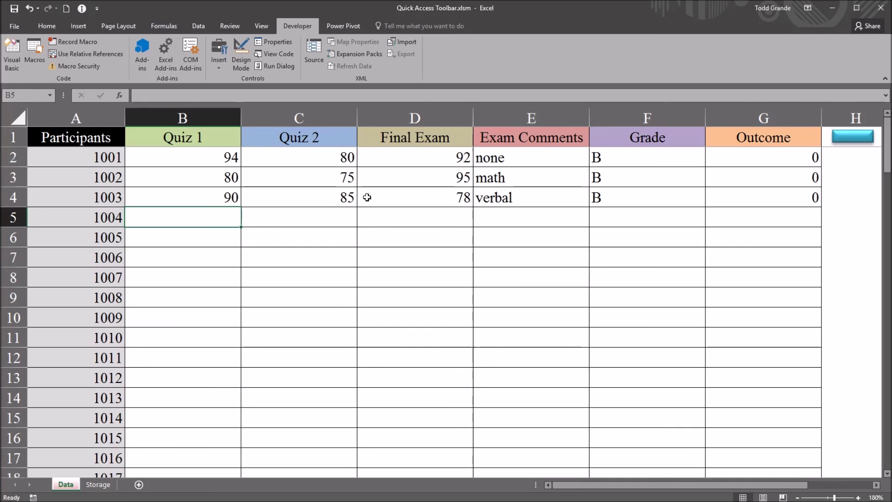
{"action": "left_click", "coordinate": [852, 139]}
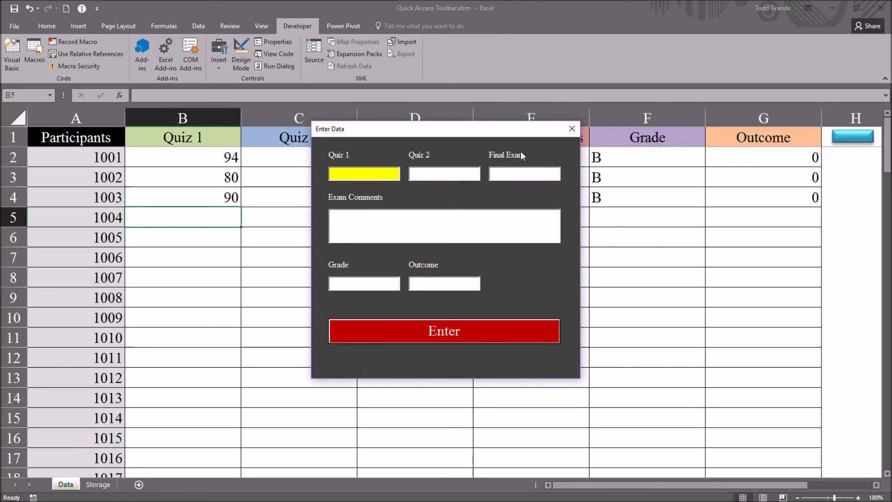
{"action": "left_click", "coordinate": [571, 129]}
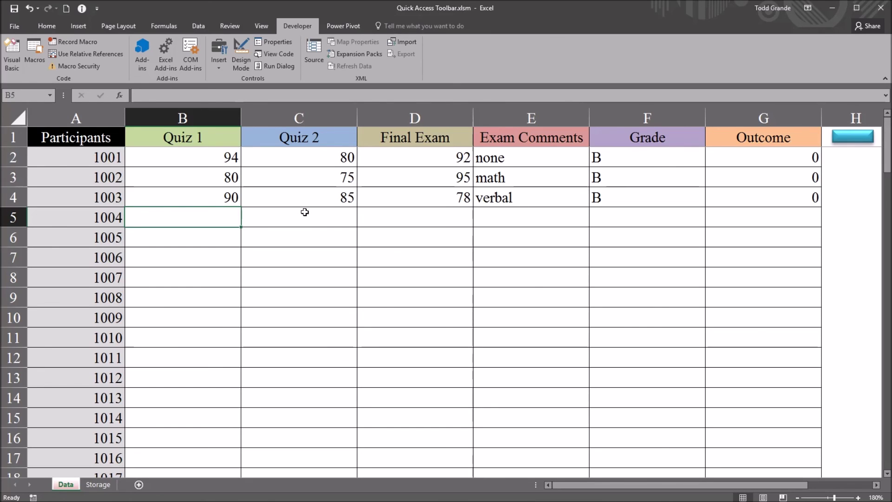
{"action": "left_click", "coordinate": [96, 9]}
{"action": "left_click", "coordinate": [94, 11]}
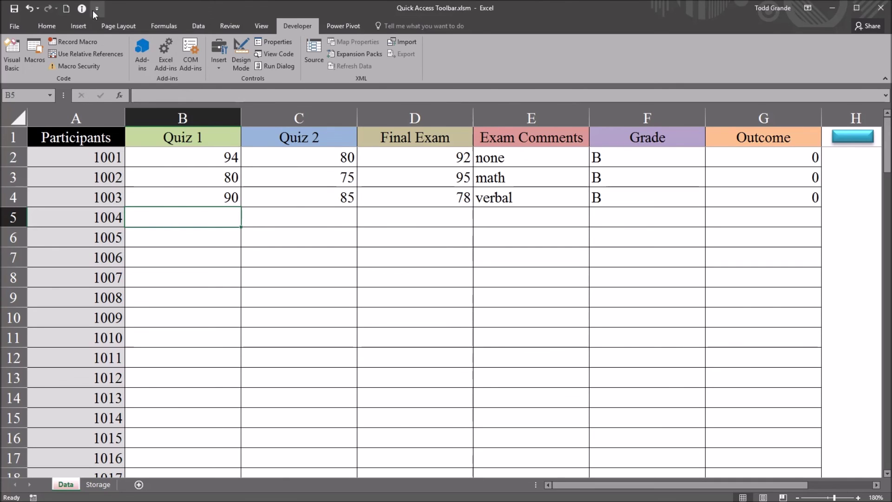